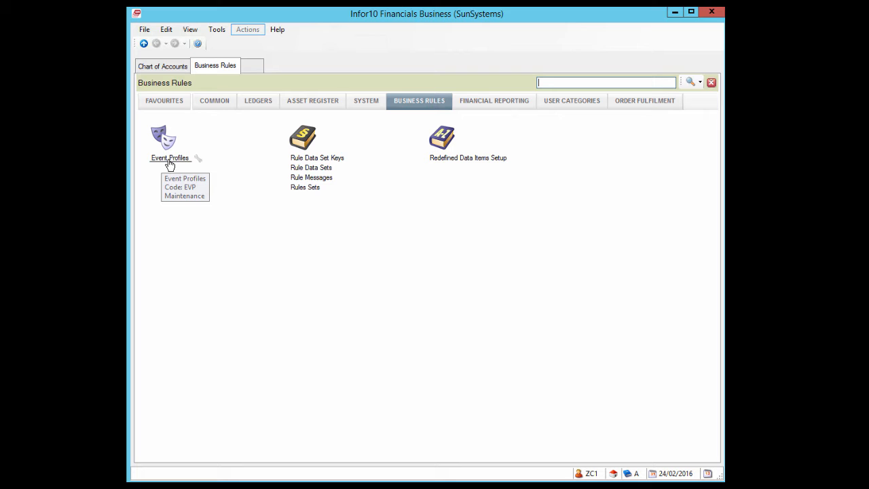
Enter the account code in Chart of Accounts and bring up that account's record for editing.
{"action": "left_click", "coordinate": [161, 67]}
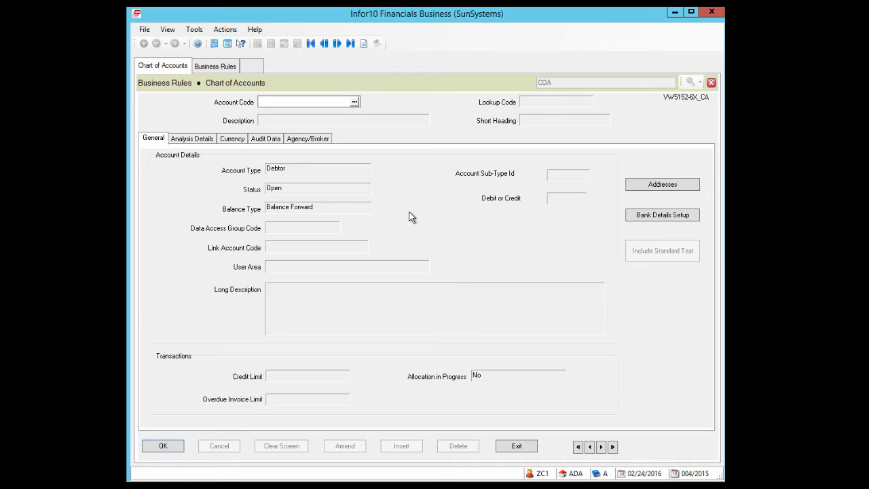
{"action": "left_click", "coordinate": [276, 102]}
{"action": "type", "text": "ERMACK01"}
{"action": "left_click", "coordinate": [162, 445]}
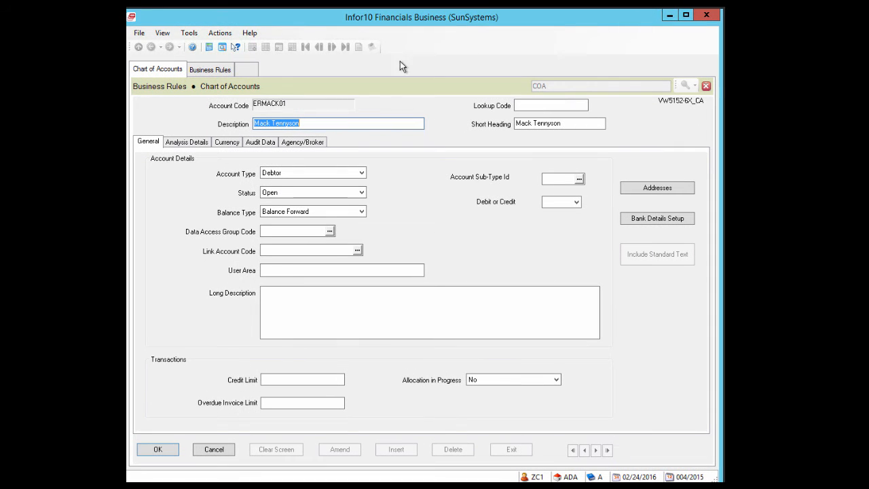
Open Event Profiles and review the existing event codes, including Chart of Accounts: Set Defaults, without choosing one.
{"action": "left_click", "coordinate": [219, 71]}
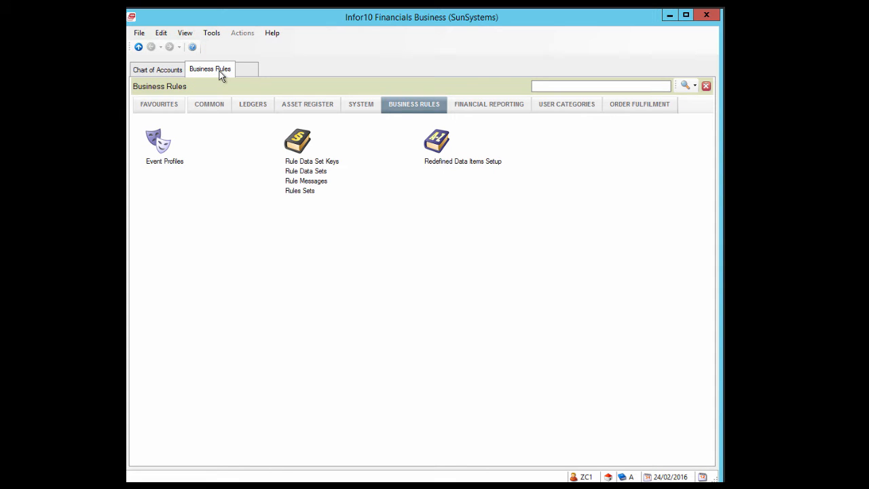
{"action": "left_click", "coordinate": [170, 163]}
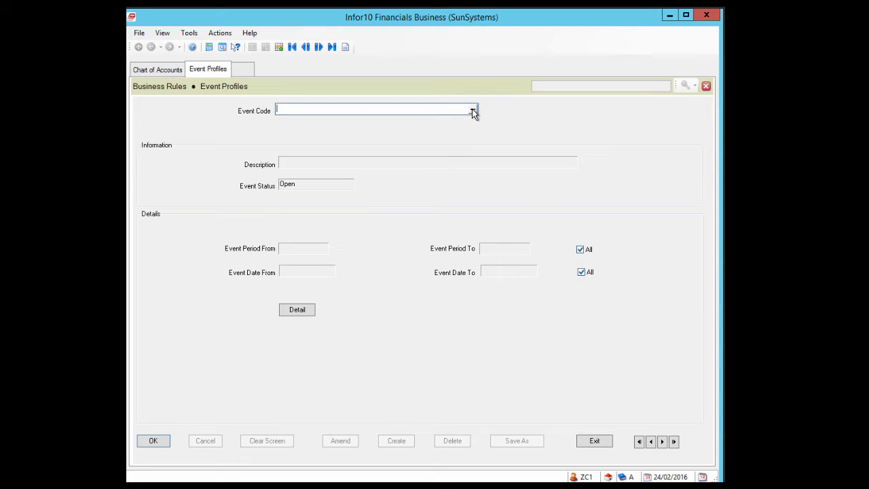
{"action": "left_click", "coordinate": [473, 111]}
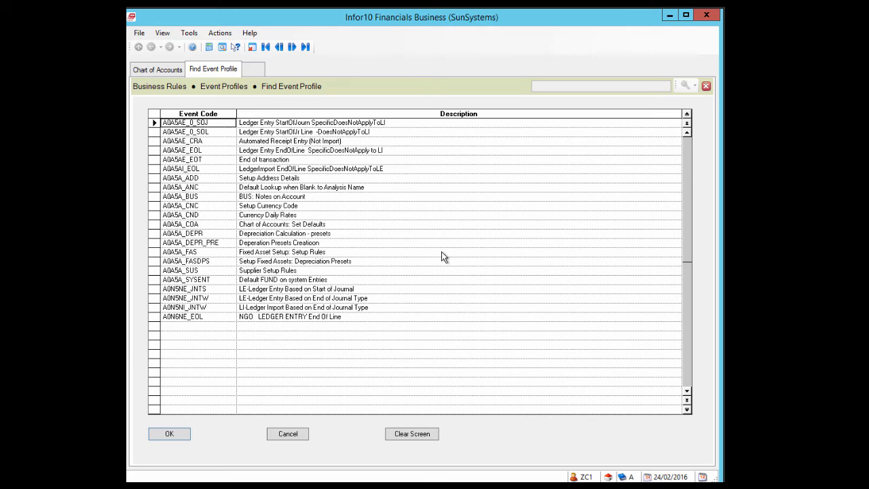
{"action": "left_click", "coordinate": [261, 228]}
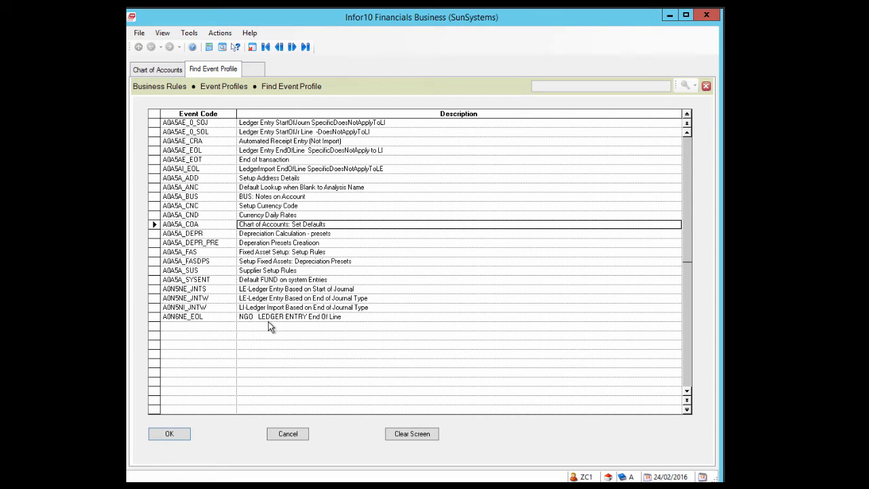
{"action": "left_click", "coordinate": [288, 433]}
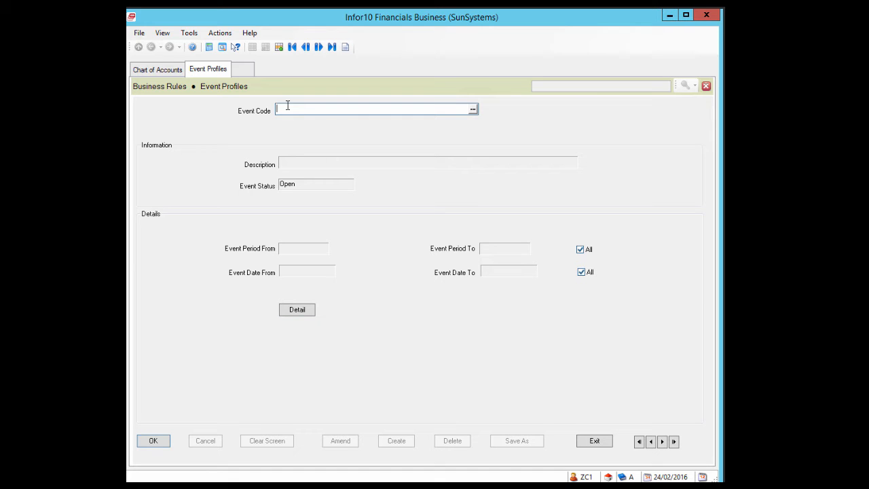
Create an event profile with code DEMO and the description "Creation of a New Account".
{"action": "type", "text": "DEMO"}
{"action": "key", "text": "Tab"}
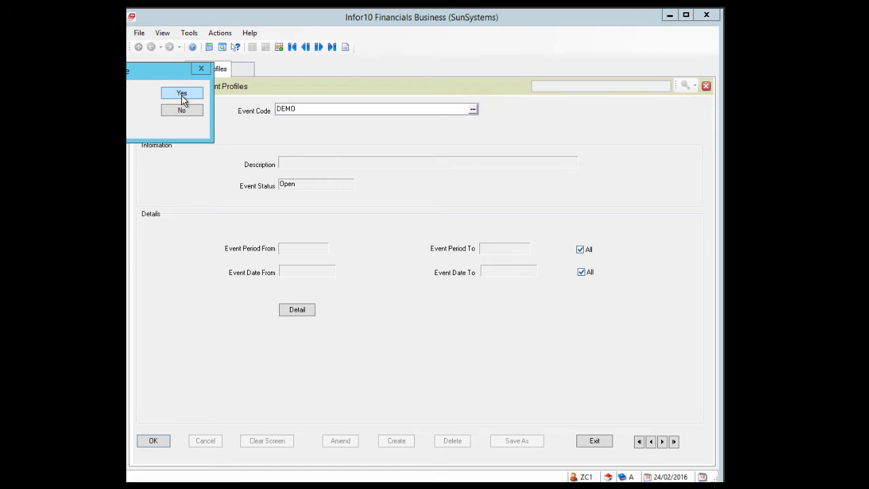
{"action": "left_click", "coordinate": [183, 94]}
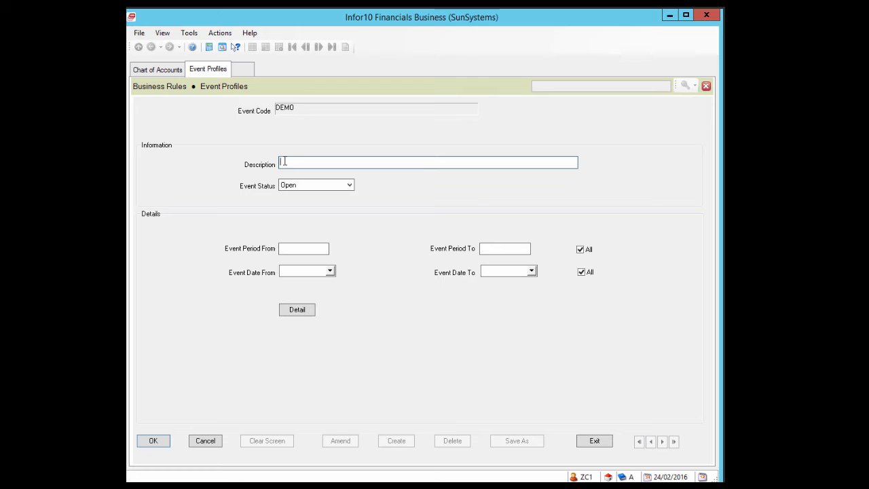
{"action": "type", "text": "Creation of a New Account"}
{"action": "left_click", "coordinate": [297, 311]}
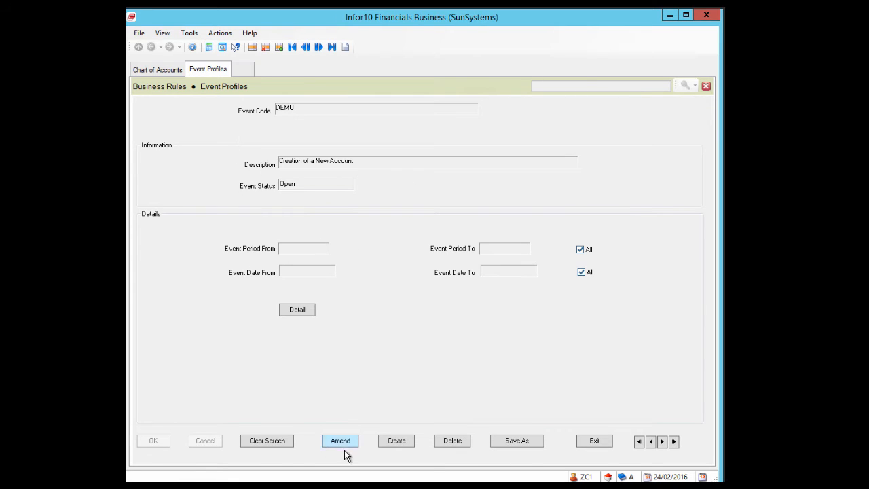
Create a first condition line in the DEMO event's details with the command If.
{"action": "left_click", "coordinate": [300, 311]}
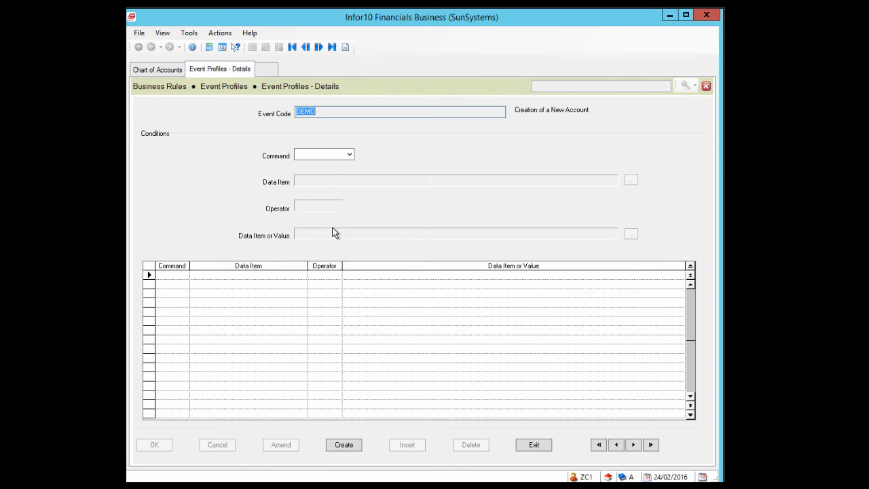
{"action": "left_click", "coordinate": [346, 445]}
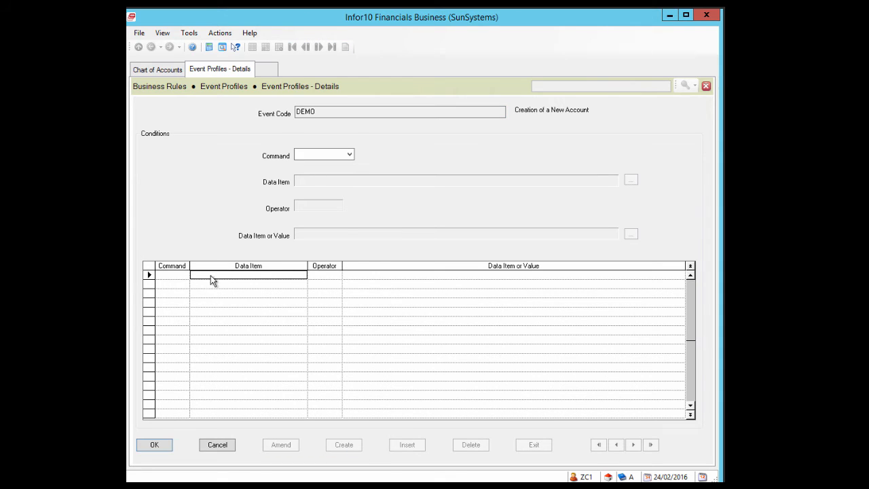
{"action": "left_click", "coordinate": [349, 157]}
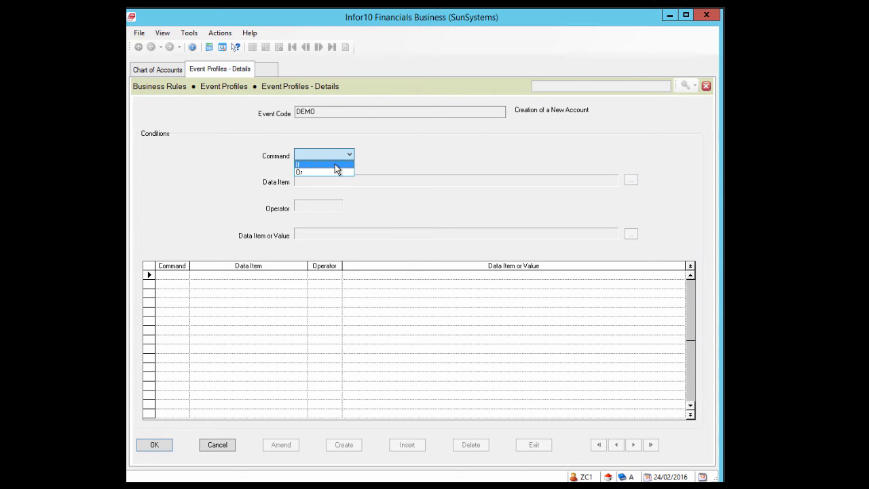
{"action": "left_click", "coordinate": [335, 164]}
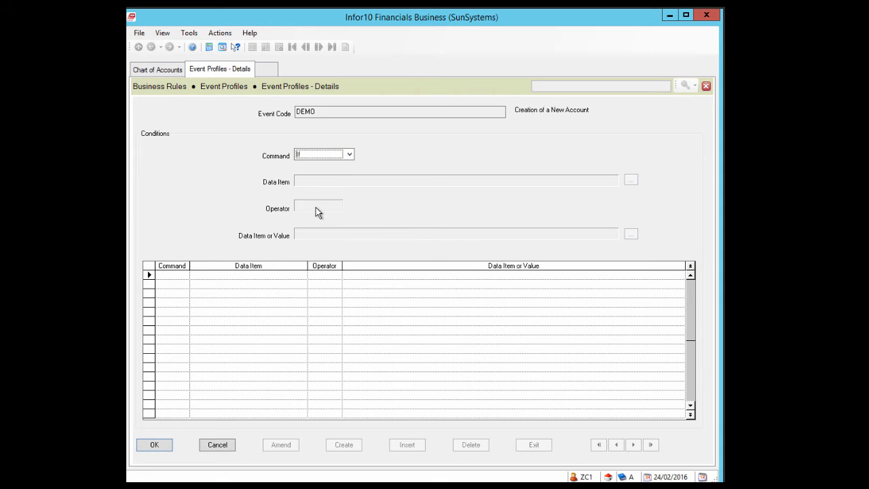
{"action": "left_click", "coordinate": [156, 445]}
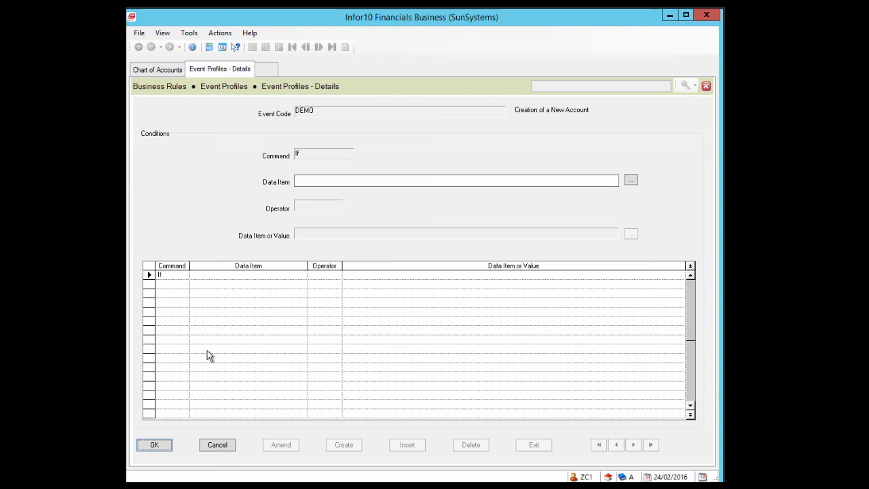
Look up the condition's data item in the data dictionary under Rule Common Fields.
{"action": "left_click", "coordinate": [302, 182]}
{"action": "left_click", "coordinate": [308, 180]}
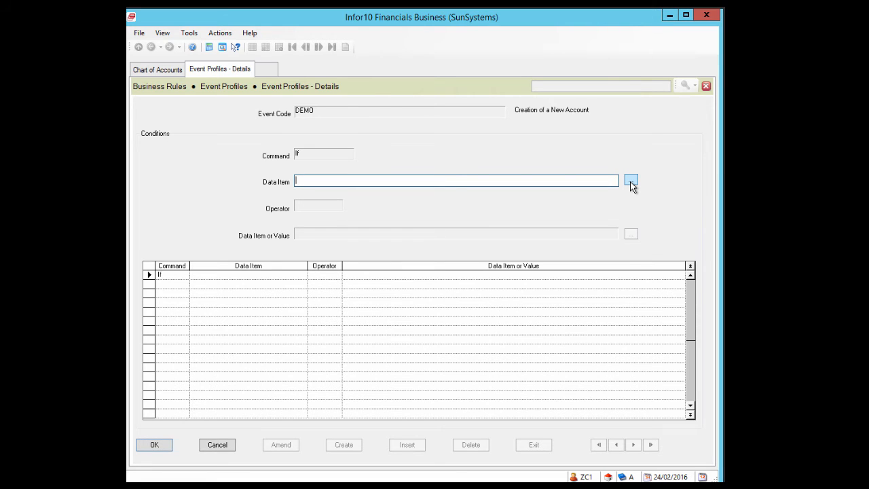
{"action": "left_click", "coordinate": [630, 181]}
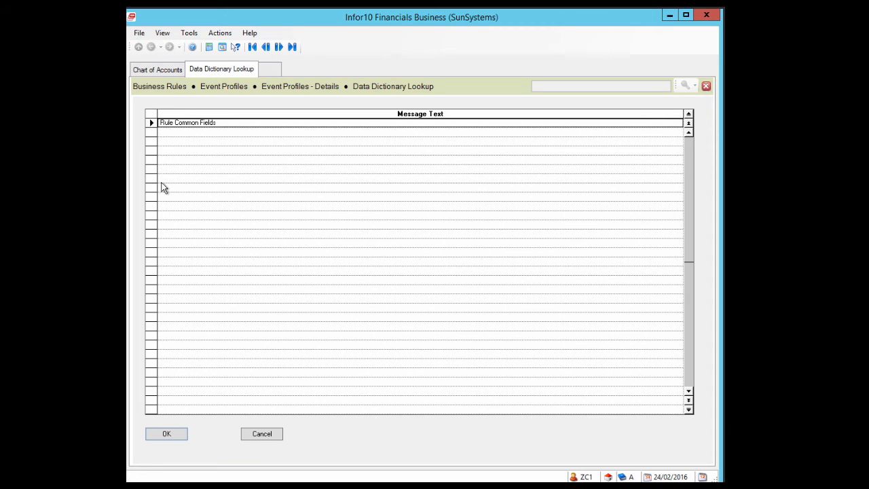
{"action": "left_click", "coordinate": [170, 434]}
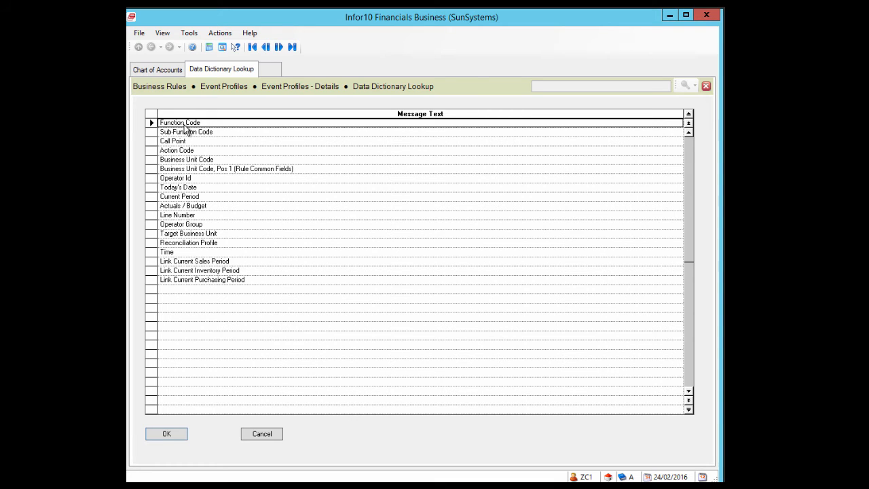
Examine which functions are available in the Asset Register and Common groups.
{"action": "left_click", "coordinate": [271, 70]}
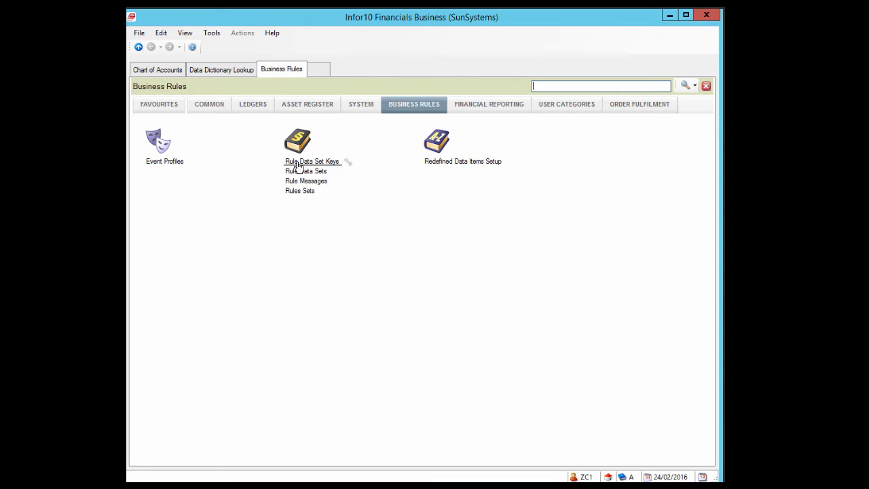
{"action": "left_click", "coordinate": [298, 106]}
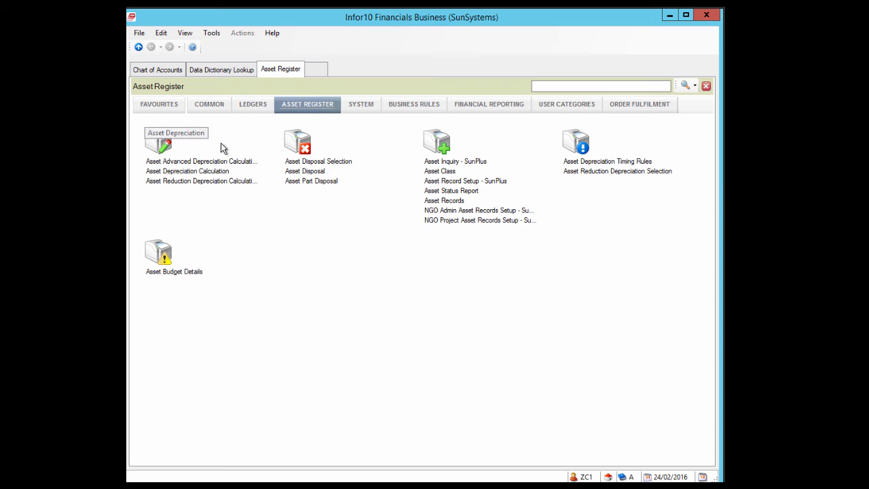
{"action": "left_click", "coordinate": [215, 70]}
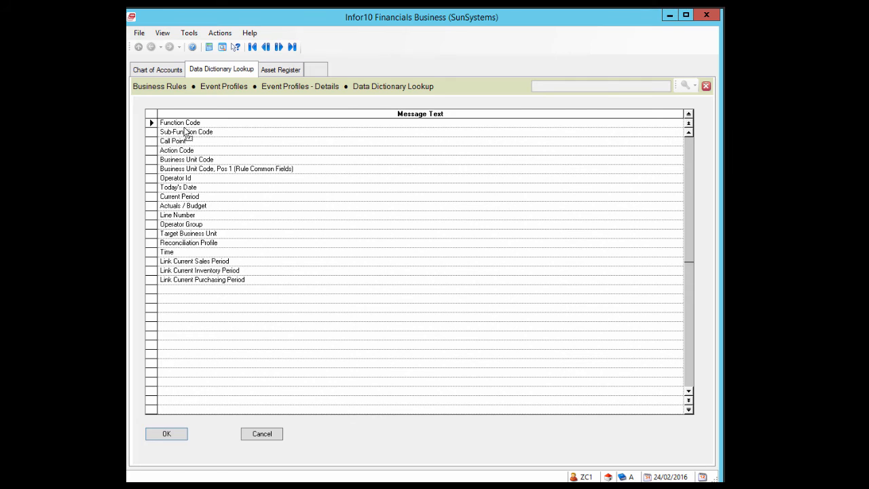
{"action": "left_click", "coordinate": [279, 71]}
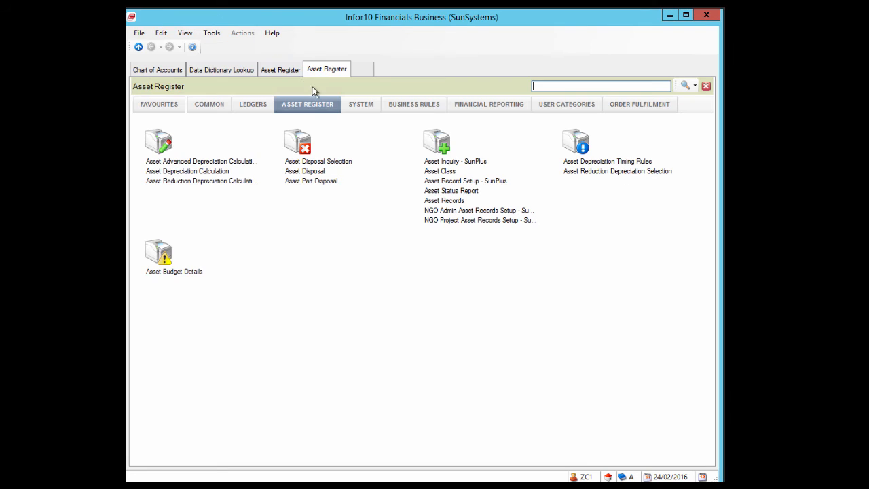
{"action": "left_click", "coordinate": [217, 107]}
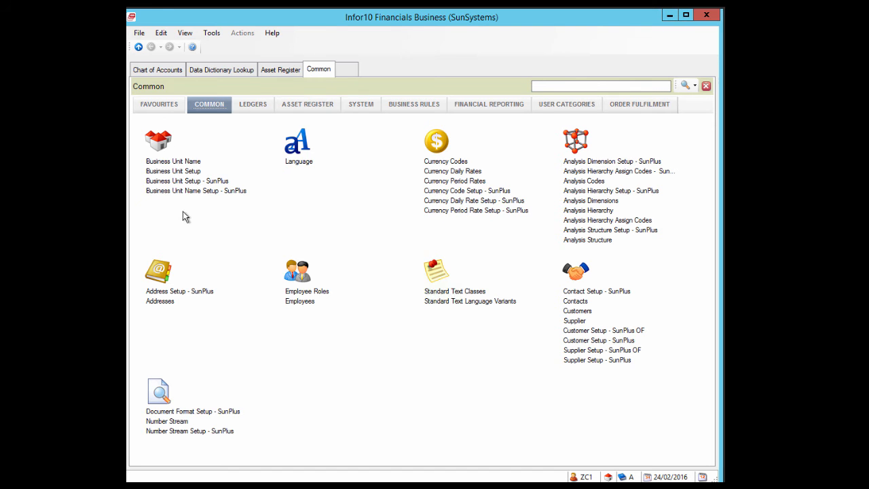
Choose Function Code as the condition's data item and set the operator to =.
{"action": "left_click", "coordinate": [216, 70]}
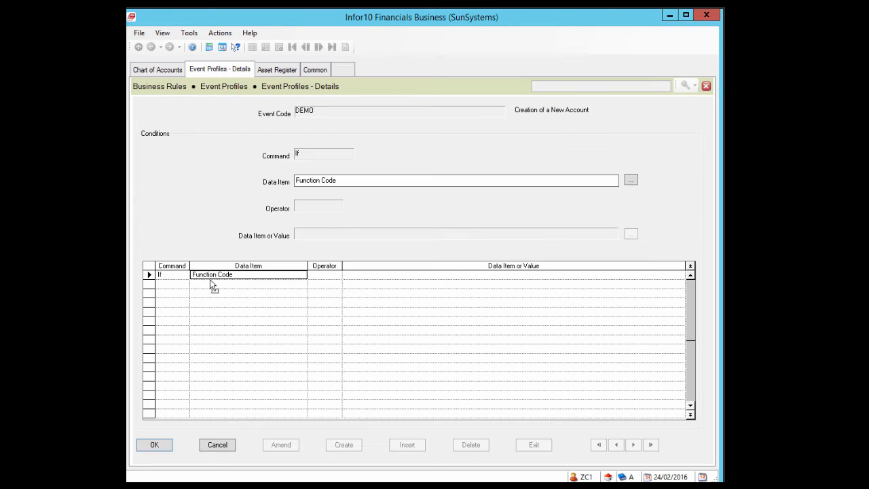
{"action": "left_click", "coordinate": [156, 445]}
{"action": "left_click", "coordinate": [324, 206]}
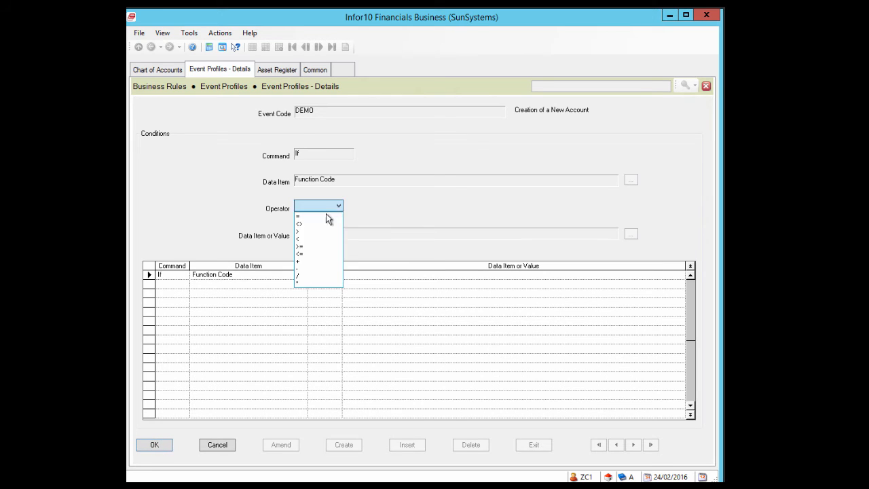
{"action": "left_click", "coordinate": [324, 214]}
{"action": "left_click", "coordinate": [156, 445]}
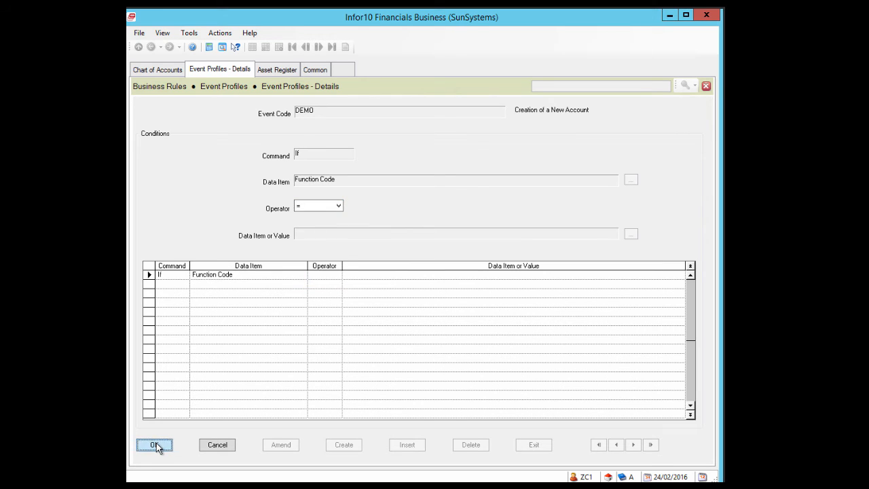
Set the condition's value to Chart of Accounts from the Static Data group and save the condition line.
{"action": "left_click", "coordinate": [631, 235]}
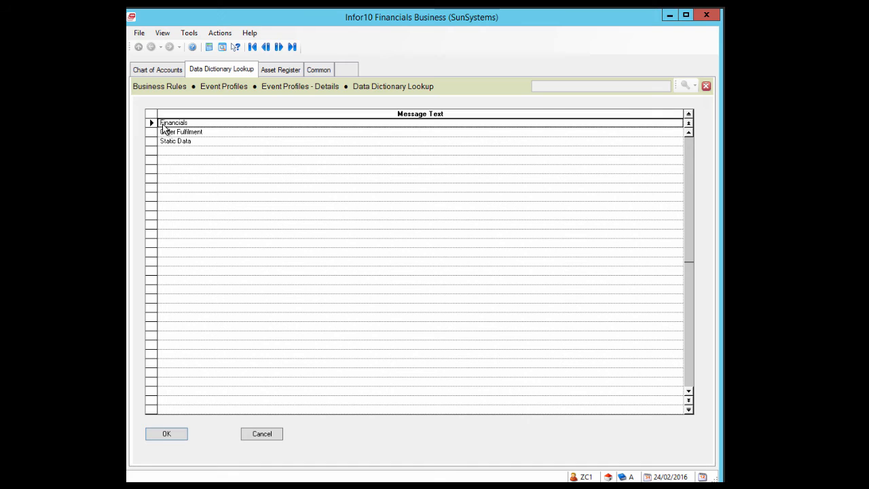
{"action": "left_click", "coordinate": [162, 124]}
{"action": "left_click", "coordinate": [178, 435]}
{"action": "left_click", "coordinate": [161, 143]}
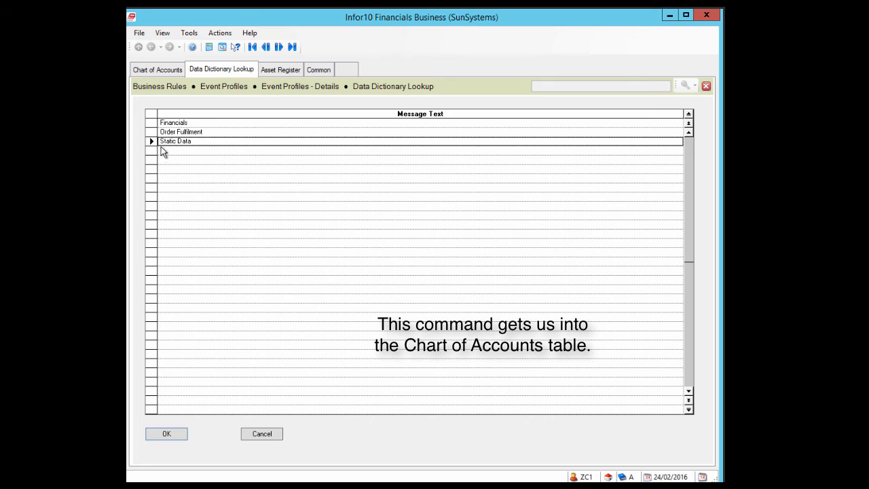
{"action": "left_click", "coordinate": [170, 436]}
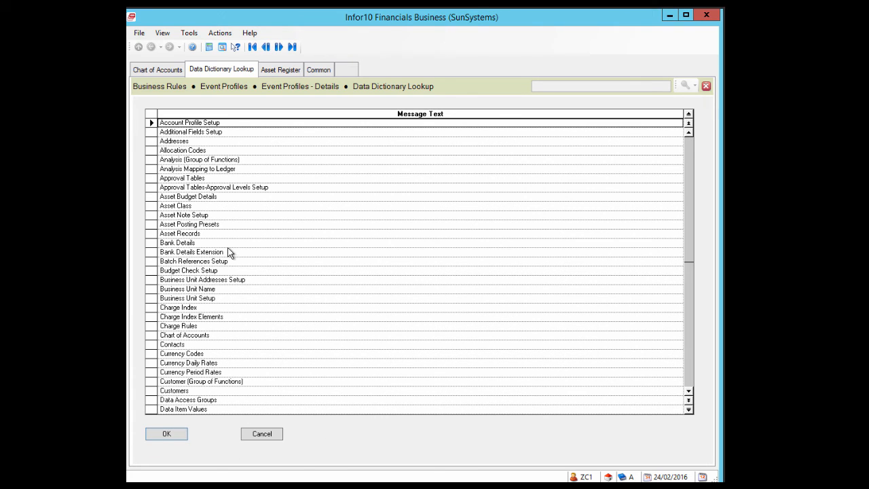
{"action": "left_click", "coordinate": [157, 335]}
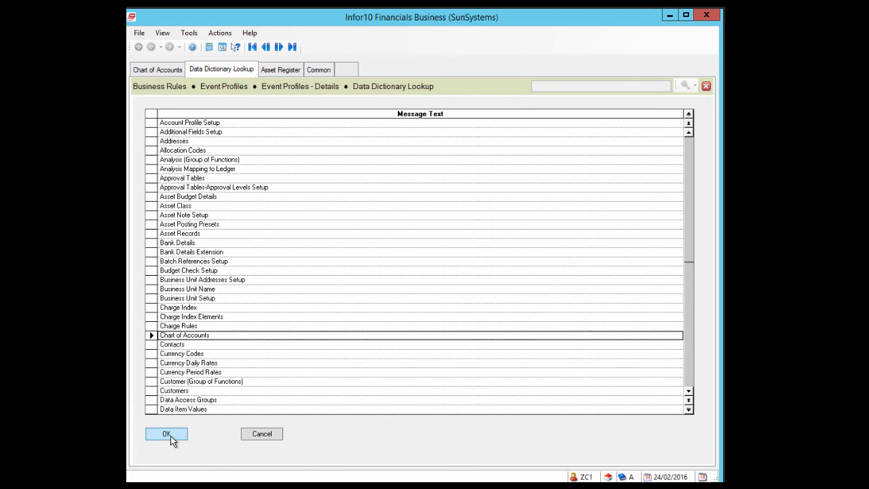
{"action": "left_click", "coordinate": [171, 436]}
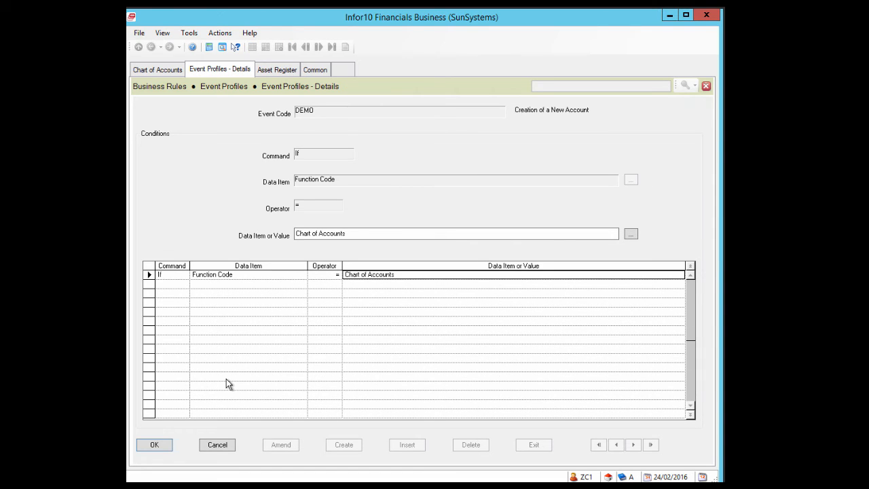
{"action": "left_click", "coordinate": [165, 73]}
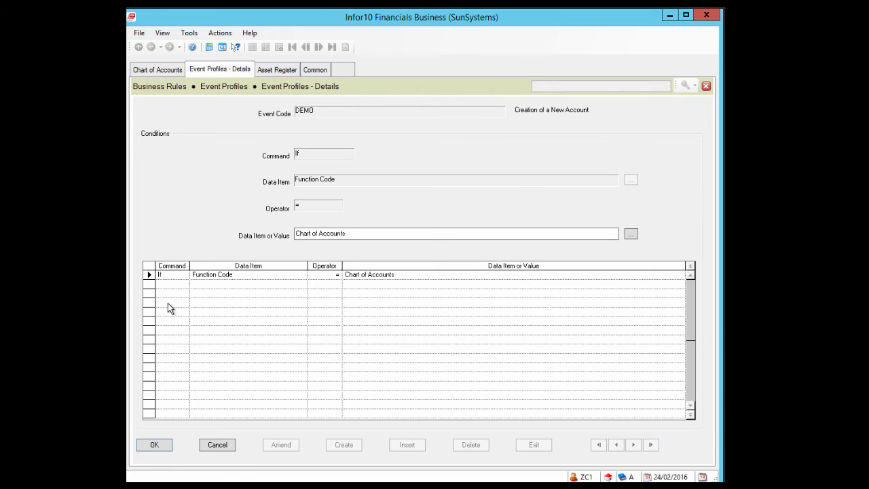
{"action": "left_click", "coordinate": [165, 448]}
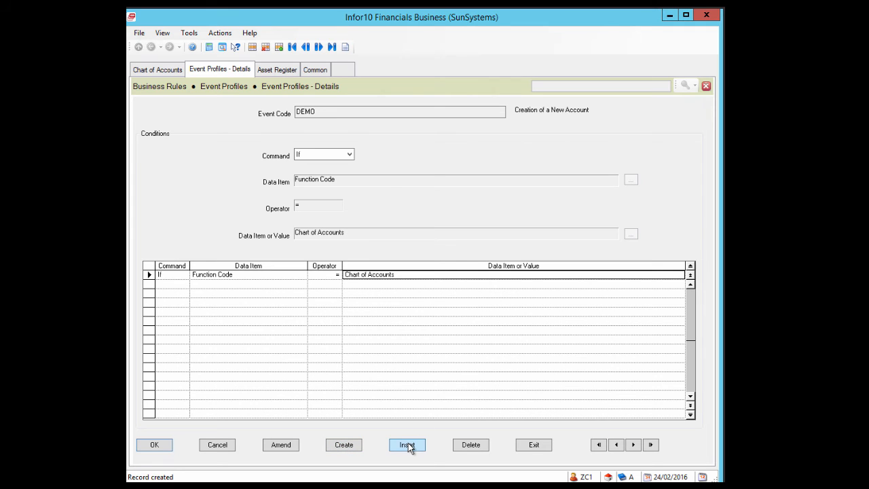
Add a second condition line to the DEMO event profile using the If command.
{"action": "left_click", "coordinate": [343, 446]}
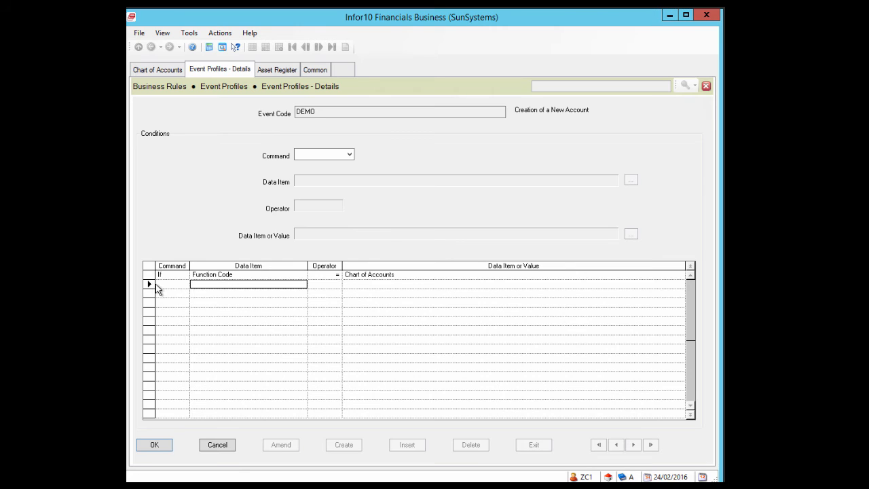
{"action": "left_click", "coordinate": [349, 155]}
{"action": "left_click", "coordinate": [314, 165]}
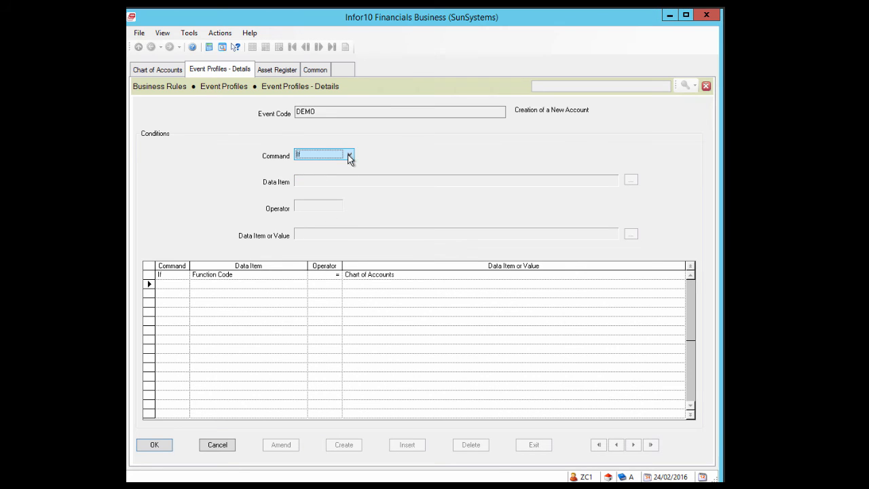
{"action": "left_click", "coordinate": [349, 156]}
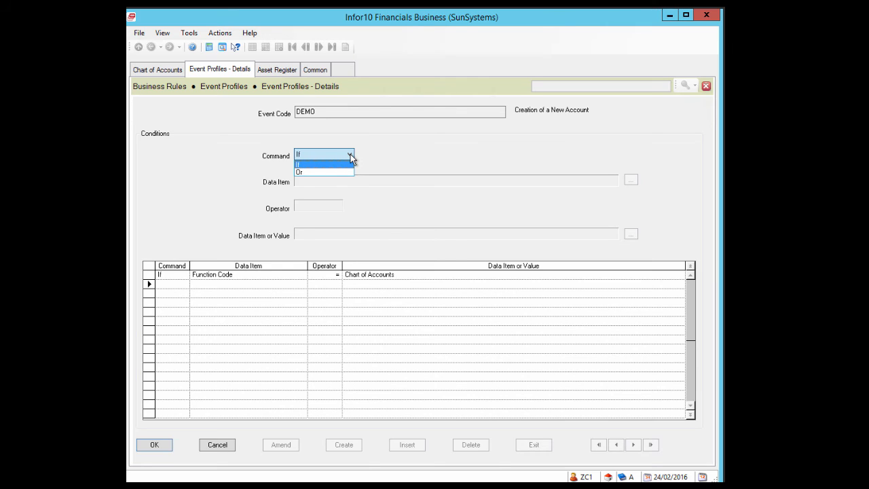
{"action": "left_click", "coordinate": [344, 166]}
{"action": "left_click", "coordinate": [166, 446]}
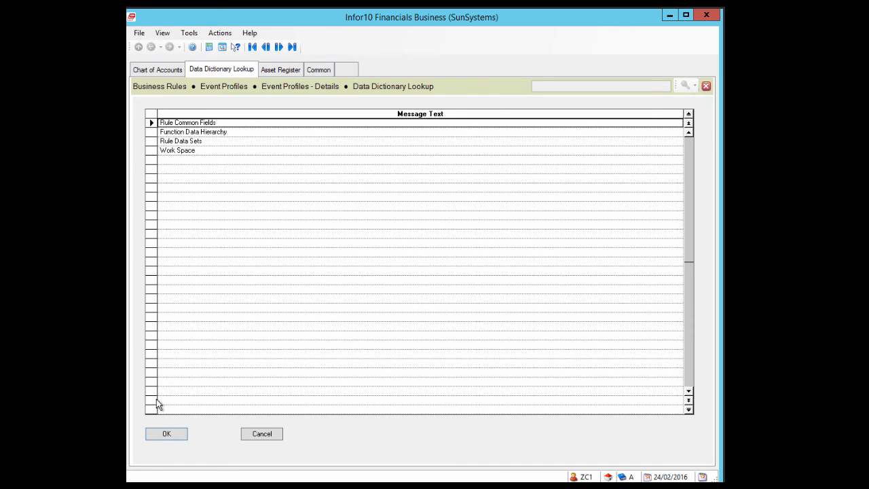
Choose Call Point from Rule Common Fields as the second condition's data item.
{"action": "left_click", "coordinate": [173, 432]}
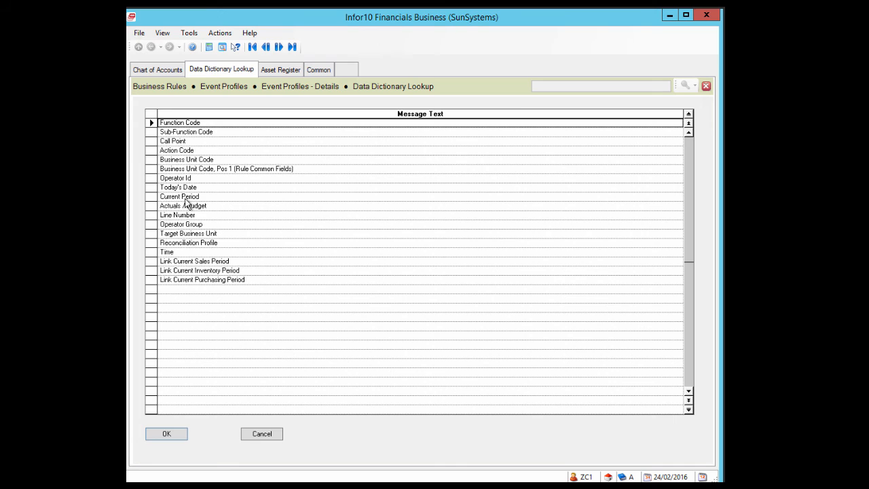
{"action": "left_click", "coordinate": [165, 142]}
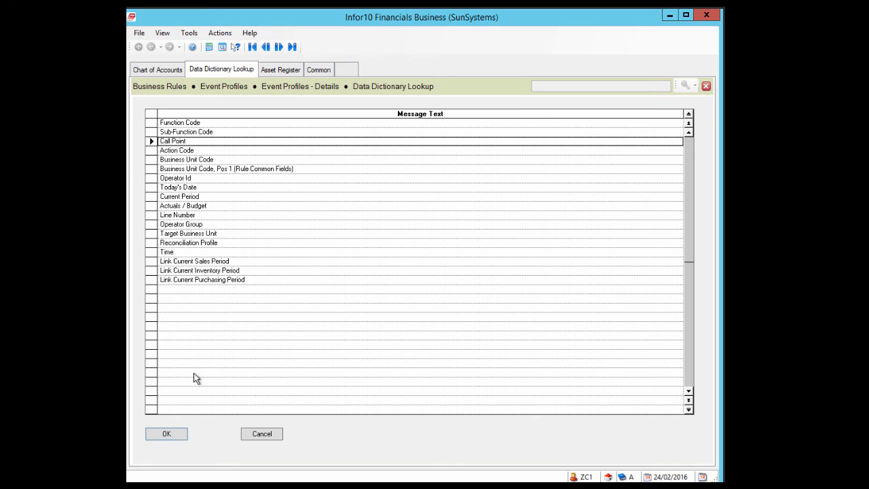
{"action": "left_click", "coordinate": [174, 438]}
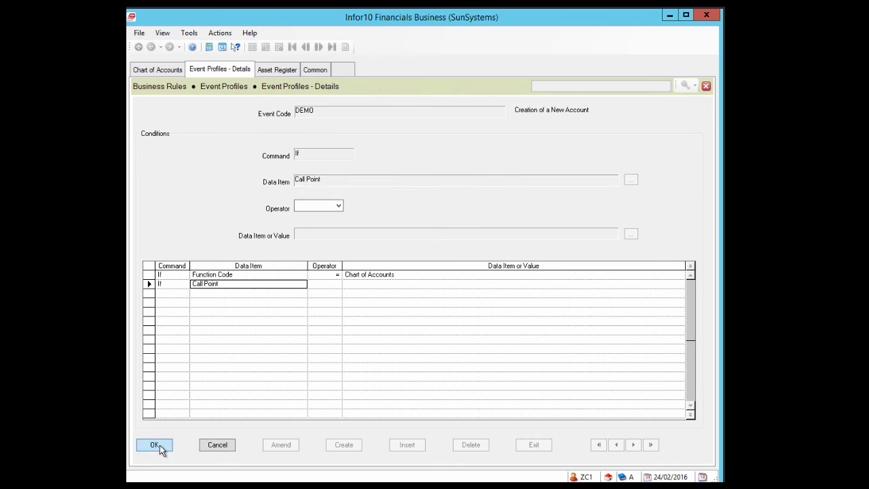
Set the Call Point condition's operator to = and its value to Before Data Posting, and save the line.
{"action": "left_click", "coordinate": [338, 205]}
{"action": "left_click", "coordinate": [316, 218]}
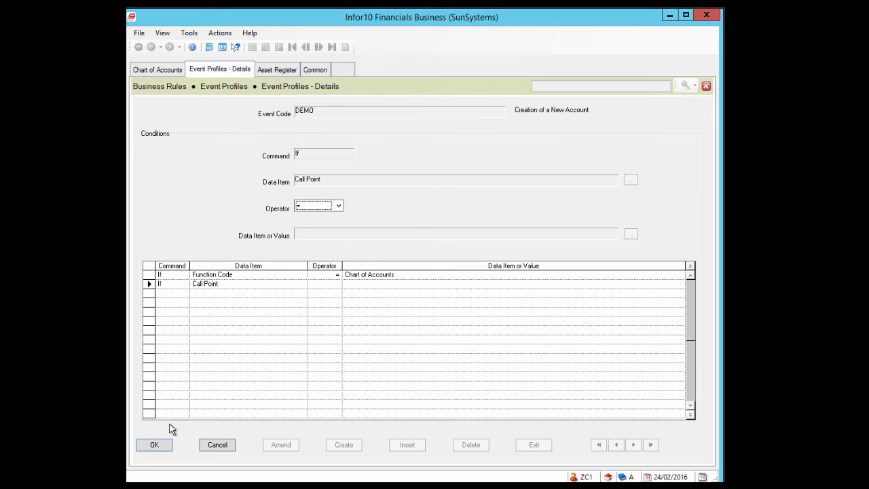
{"action": "left_click", "coordinate": [160, 444]}
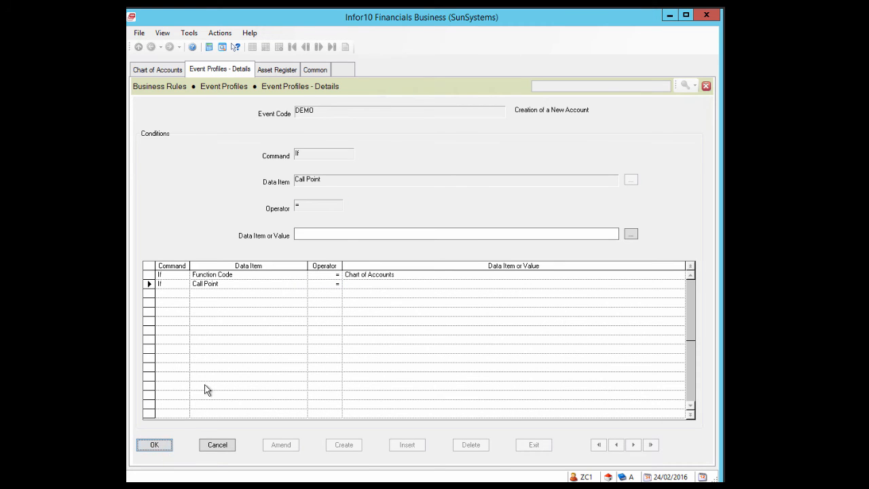
{"action": "left_click", "coordinate": [632, 235]}
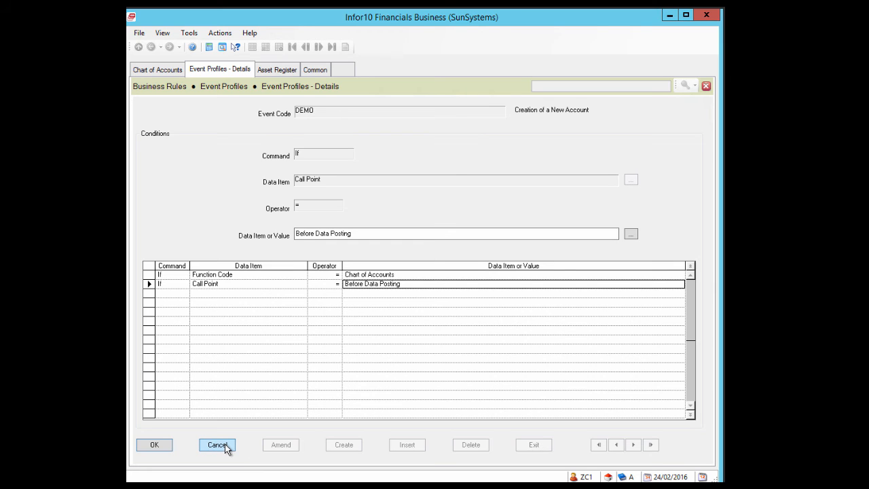
{"action": "left_click", "coordinate": [164, 445]}
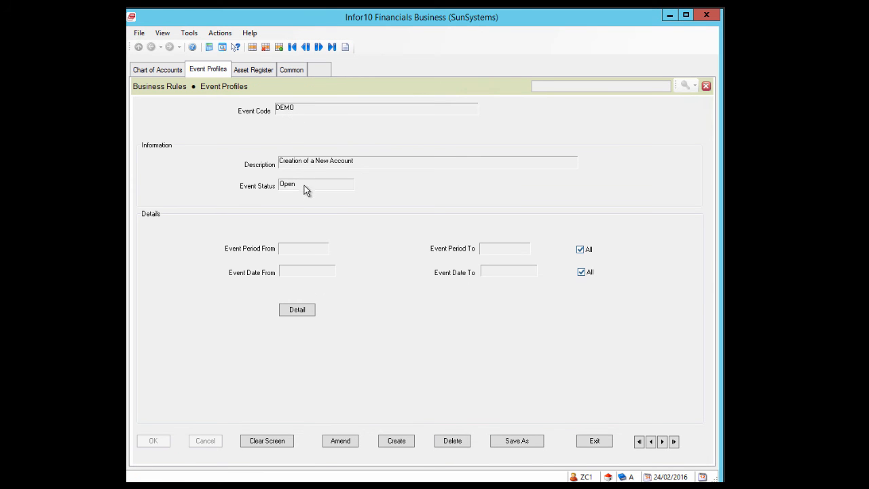
Review the saved conditions of the DEMO event profile and clear the profile form.
{"action": "left_click", "coordinate": [309, 311]}
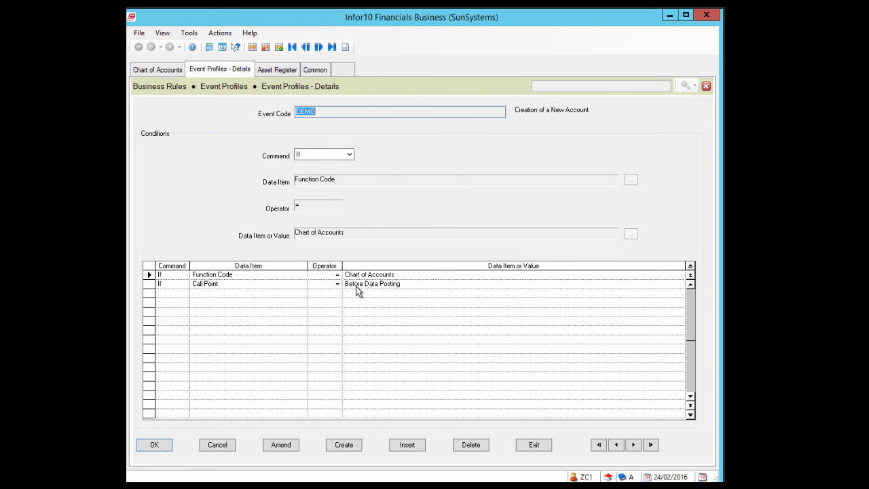
{"action": "left_click", "coordinate": [529, 444]}
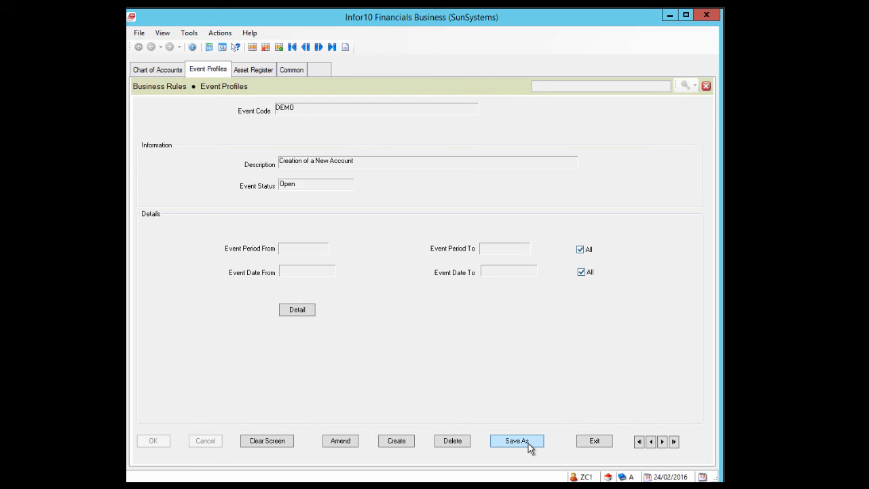
{"action": "left_click", "coordinate": [282, 442]}
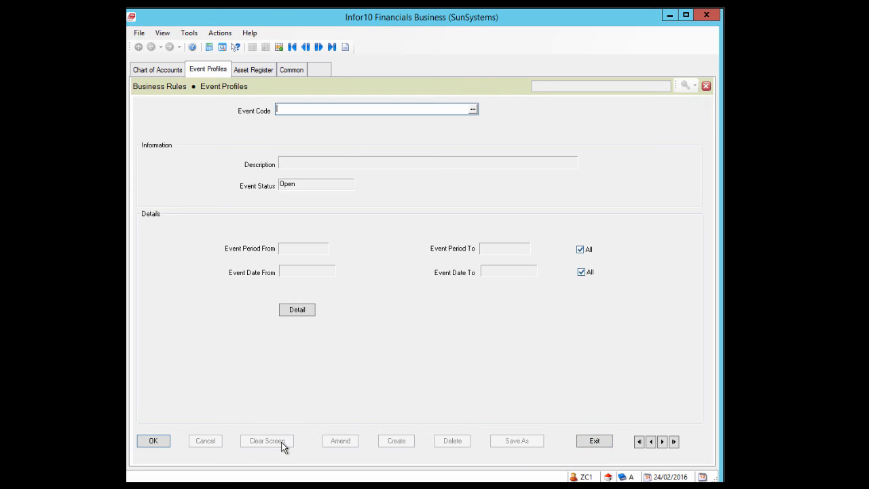
Load the existing A0A5AE_EOL event profile, compare it with the Multi-currency Ledger Entry form, and examine its conditions.
{"action": "left_click", "coordinate": [472, 109]}
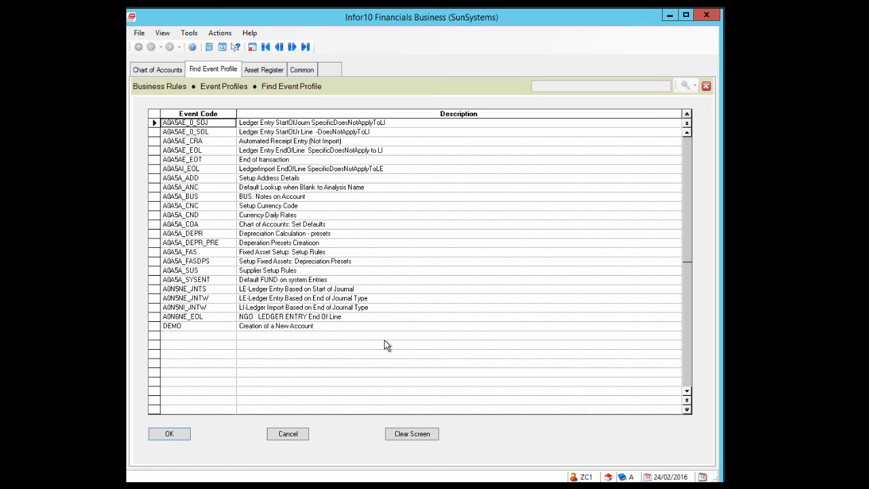
{"action": "left_click", "coordinate": [208, 151]}
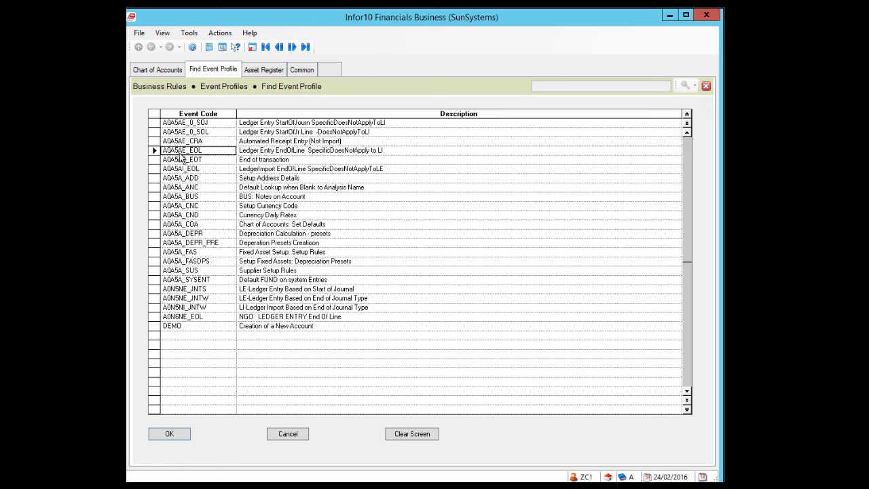
{"action": "double_click", "coordinate": [306, 152]}
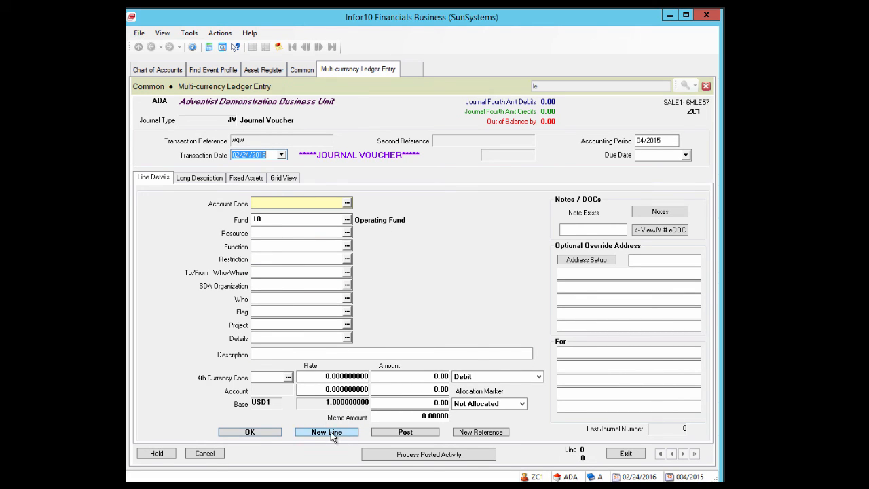
{"action": "left_click", "coordinate": [211, 74]}
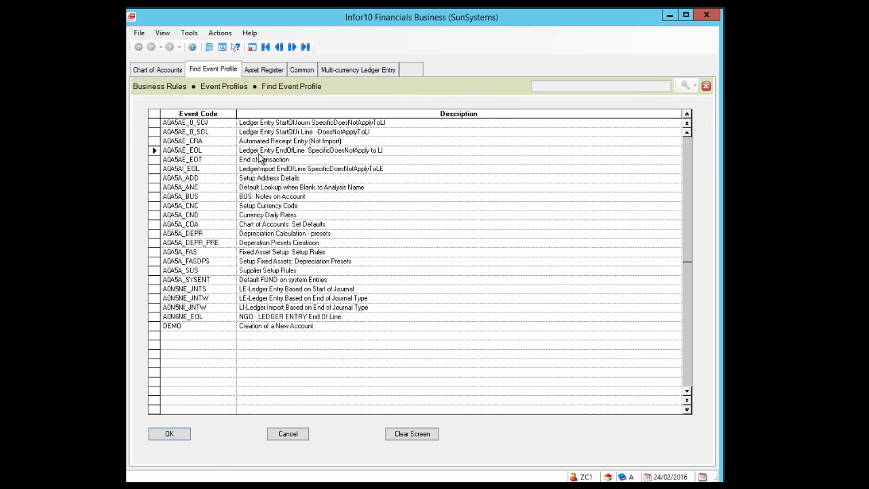
{"action": "left_click", "coordinate": [180, 435]}
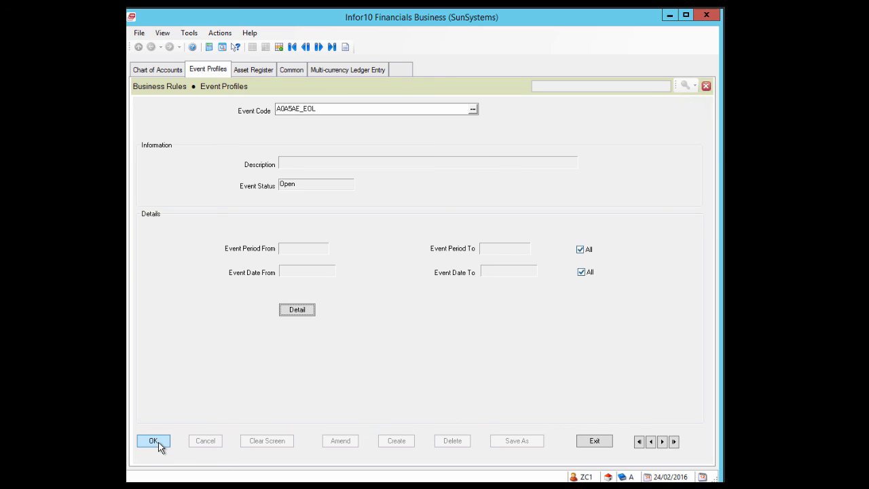
{"action": "left_click", "coordinate": [154, 441]}
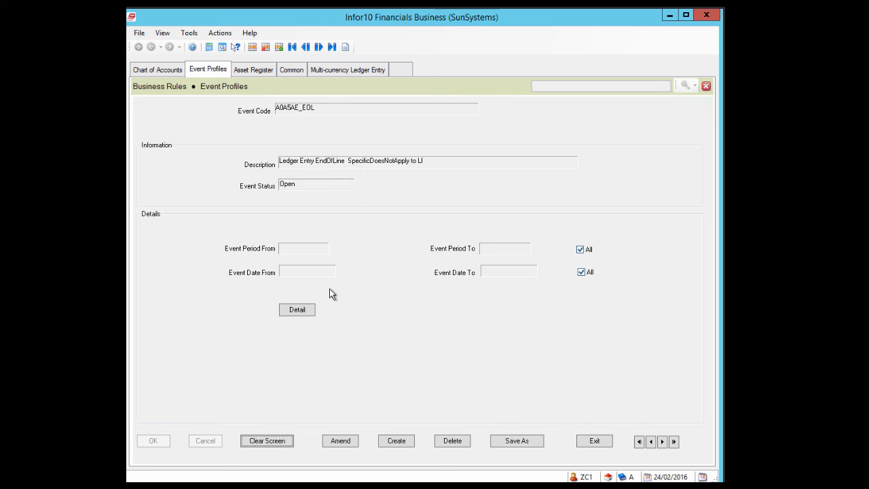
{"action": "left_click", "coordinate": [301, 310]}
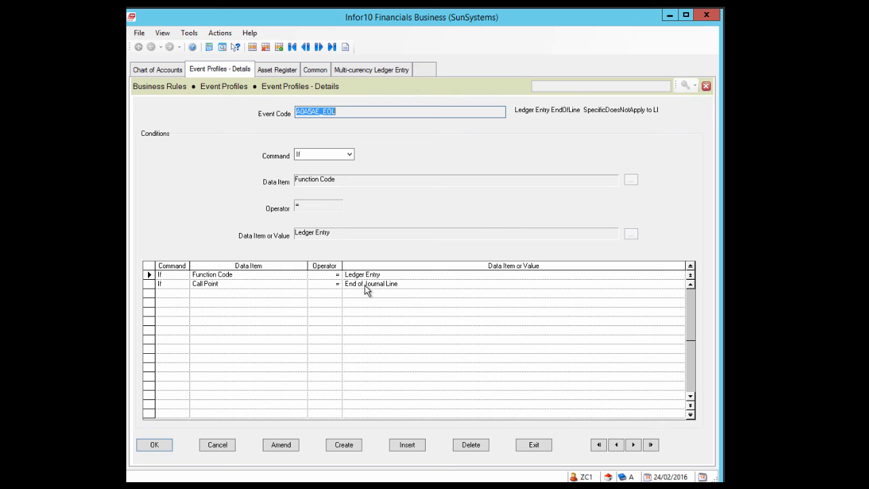
{"action": "left_click", "coordinate": [535, 446]}
{"action": "left_click", "coordinate": [284, 445]}
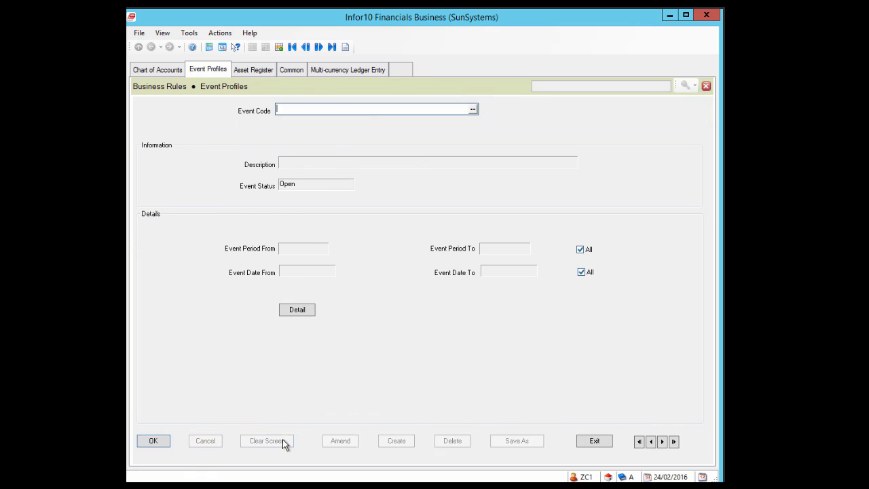
Load the existing A0A5A_FAS event profile for fixed asset setup and examine its conditions.
{"action": "key", "text": "Return"}
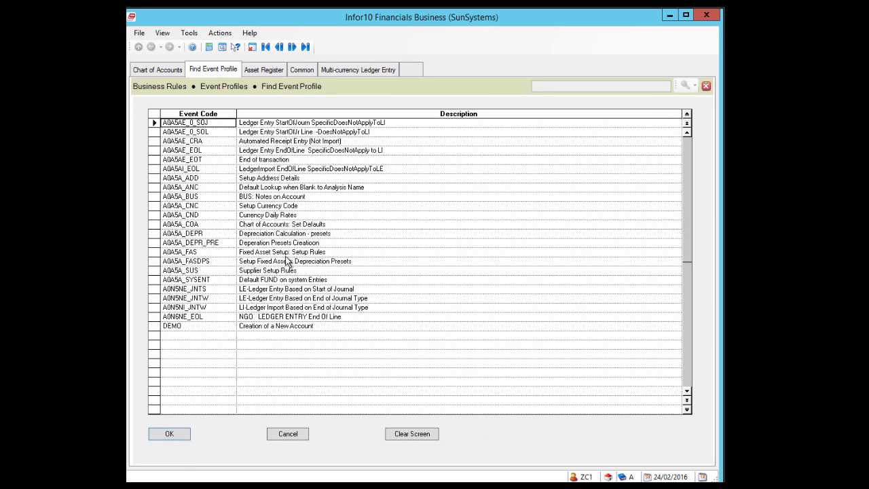
{"action": "left_click", "coordinate": [211, 254]}
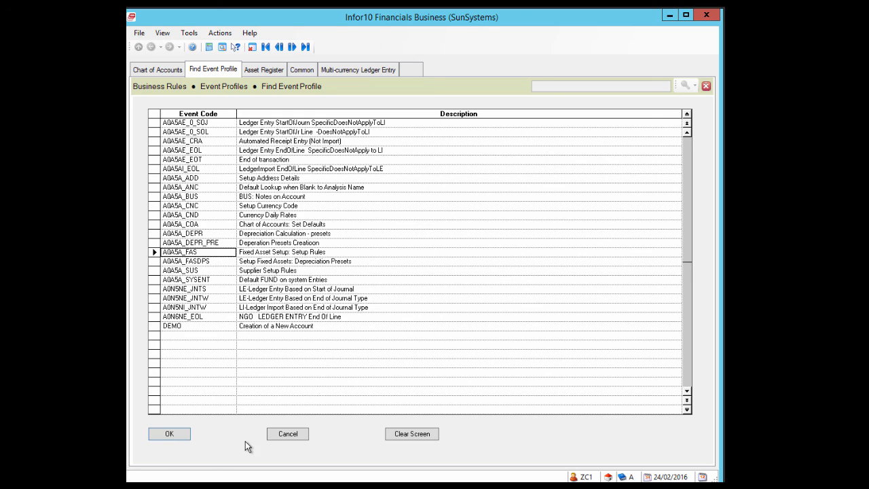
{"action": "left_click", "coordinate": [177, 432]}
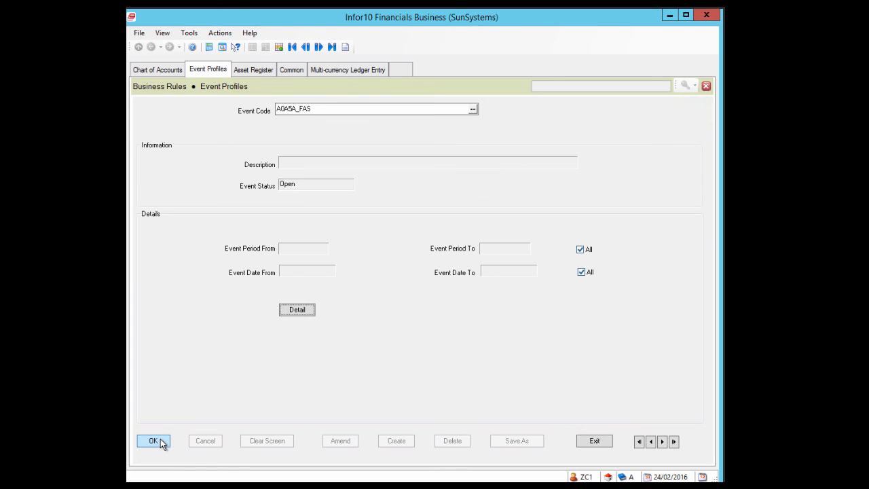
{"action": "left_click", "coordinate": [163, 441]}
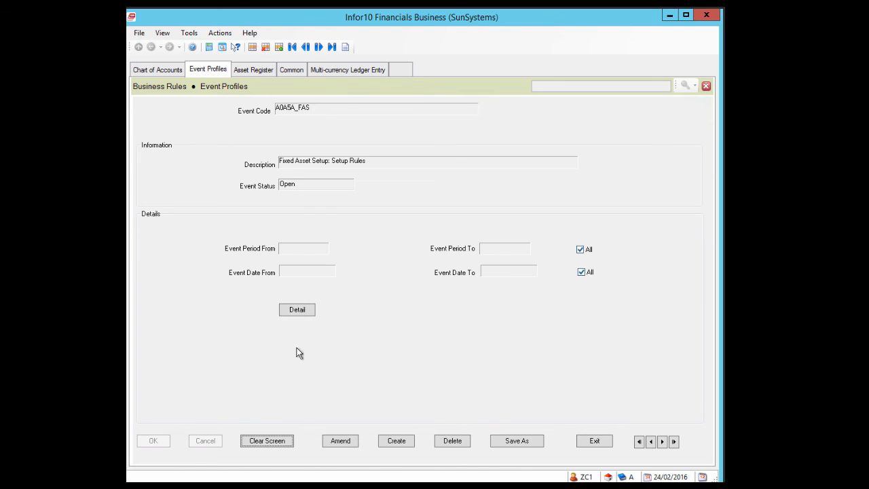
{"action": "left_click", "coordinate": [297, 310]}
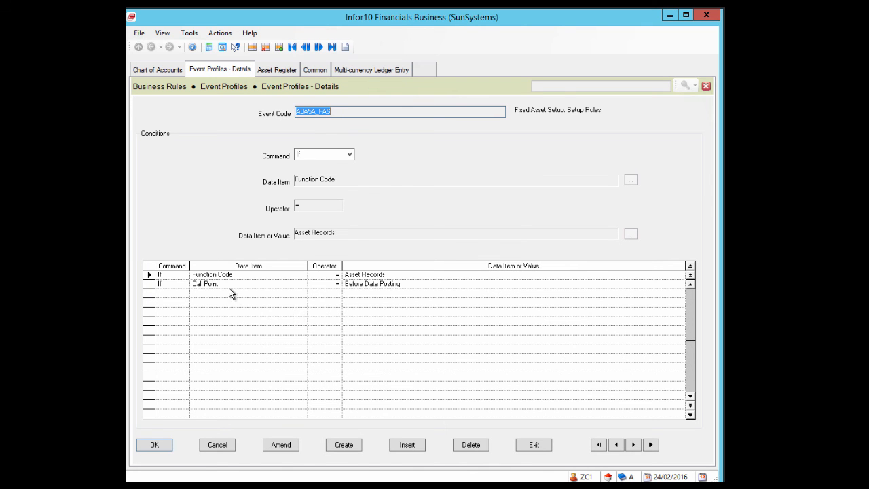